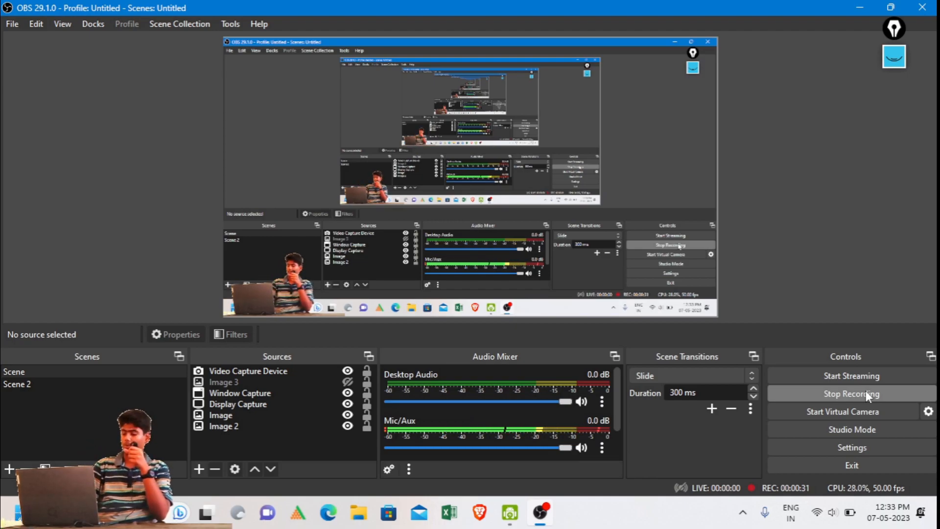
- Turn on Studio Mode to show the preview and program views side by side
{"action": "left_click", "coordinate": [880, 424]}
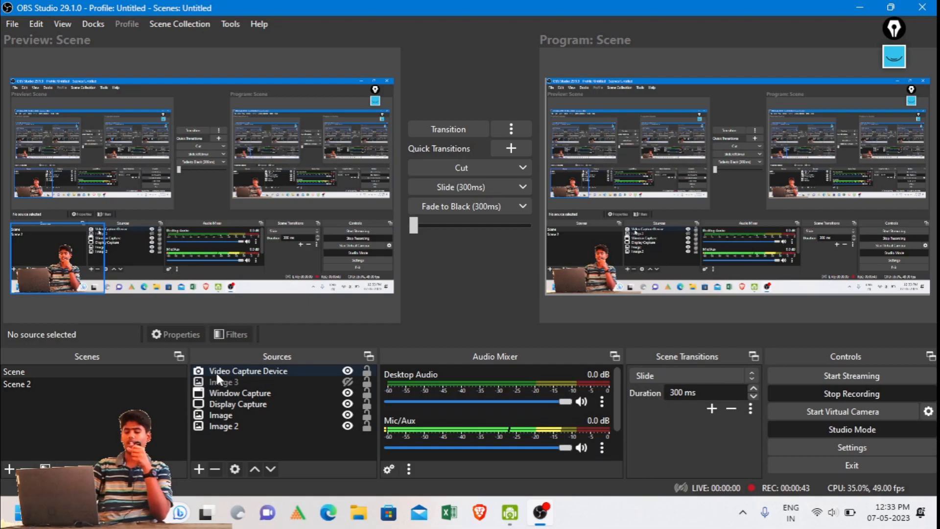
{"action": "left_click", "coordinate": [198, 469]}
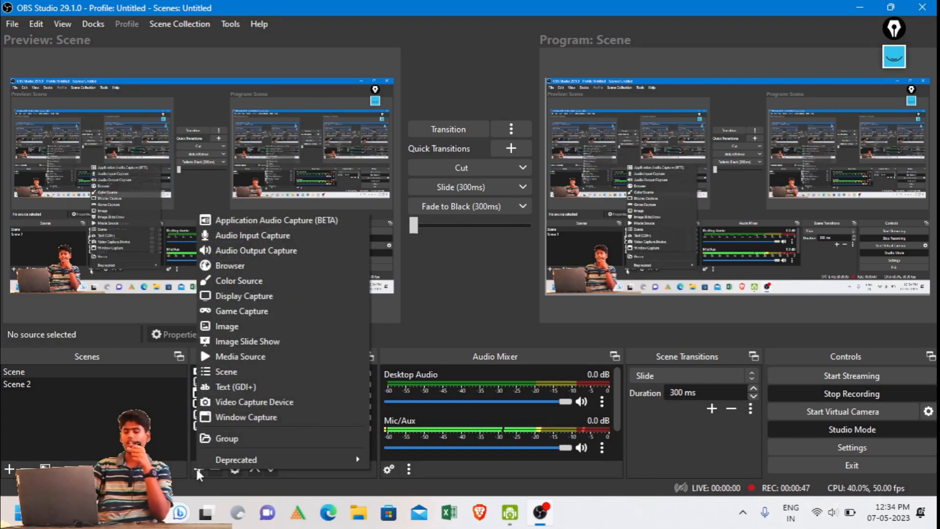
{"action": "left_click", "coordinate": [228, 325]}
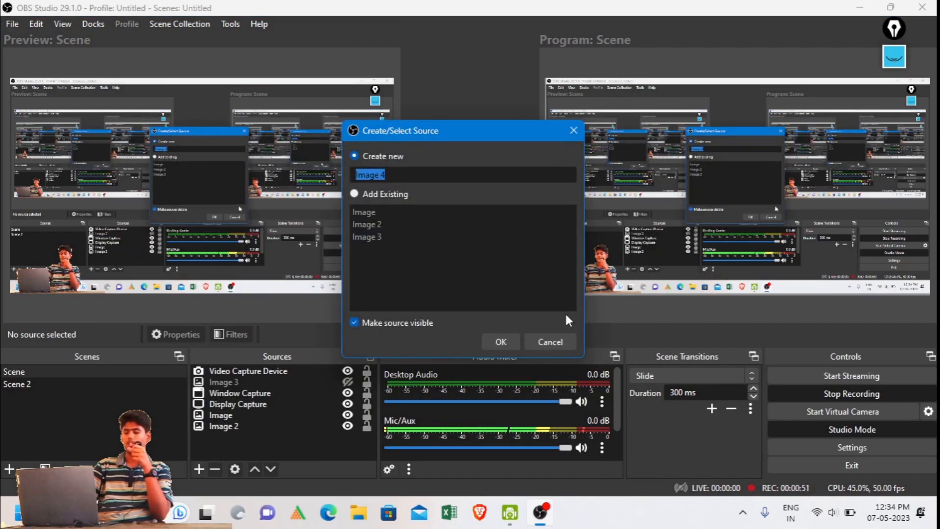
{"action": "left_click", "coordinate": [551, 341]}
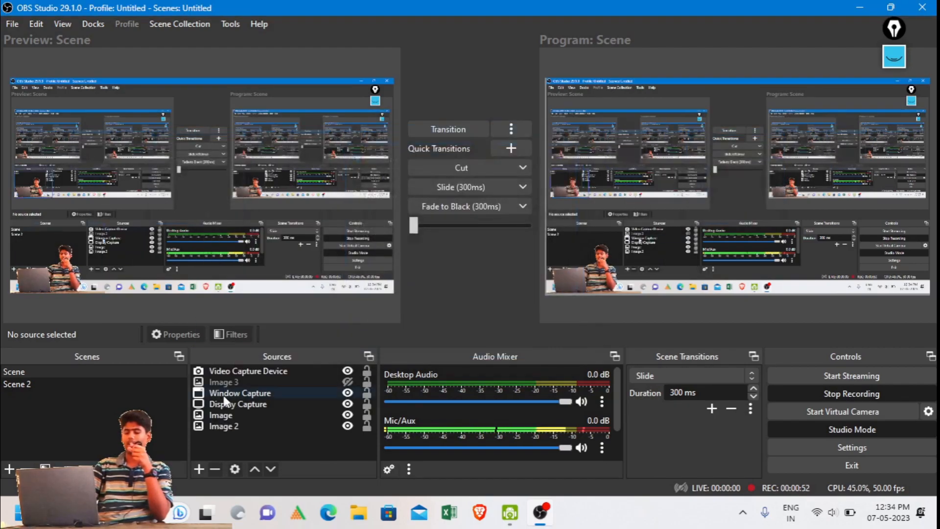
- Add a new image source named Image 4 using Slide1.JPG from the MORIAH TECH LOGO folder
{"action": "left_click", "coordinate": [198, 469]}
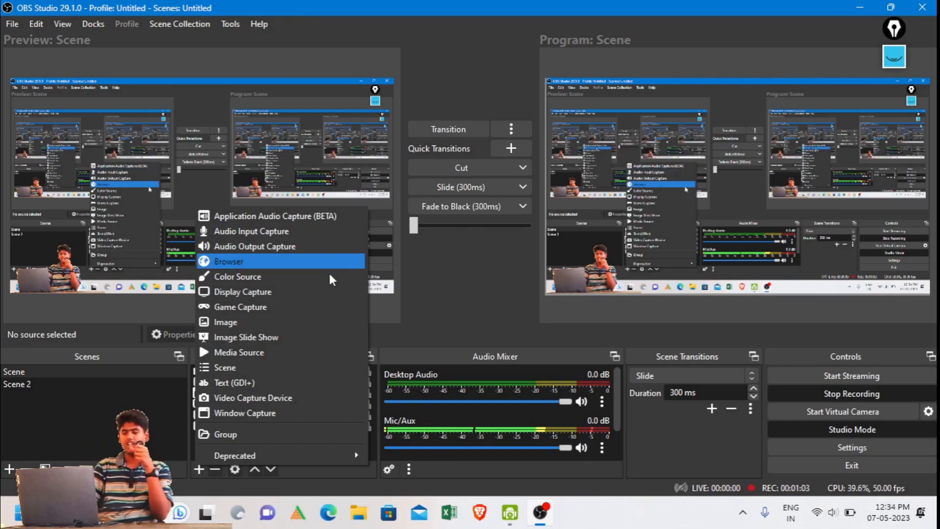
{"action": "left_click", "coordinate": [330, 322]}
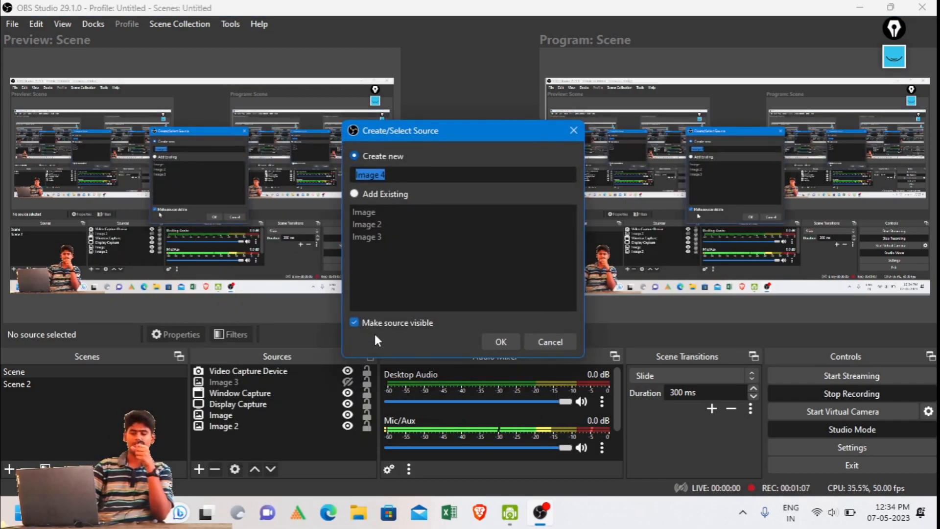
{"action": "left_click", "coordinate": [500, 341]}
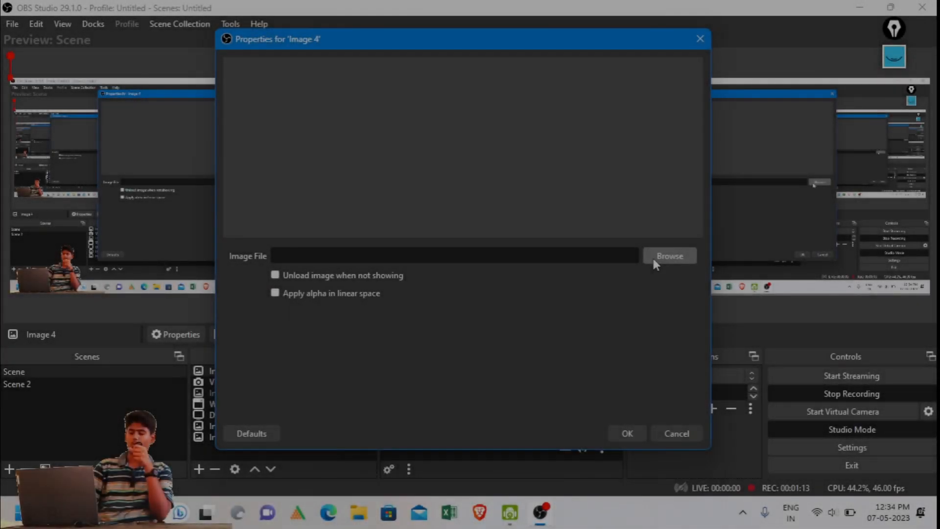
{"action": "left_click", "coordinate": [669, 255]}
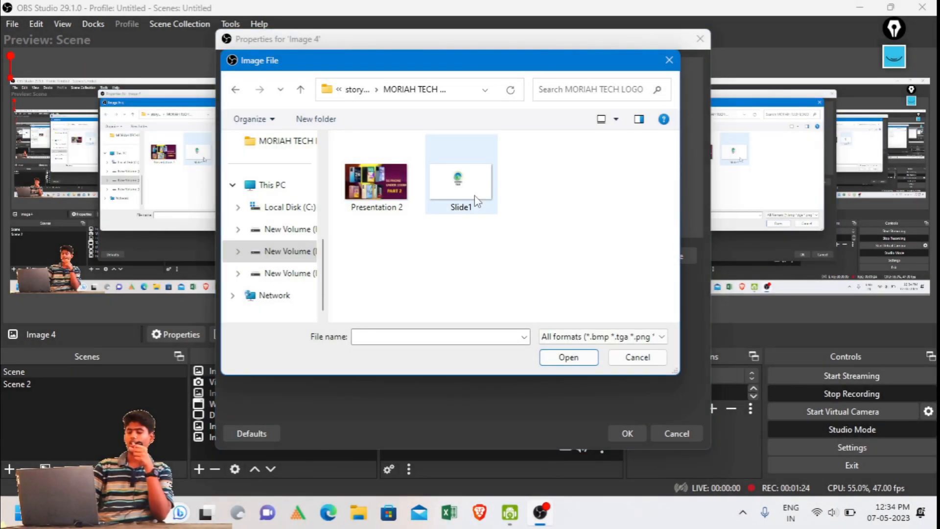
{"action": "left_click", "coordinate": [474, 195]}
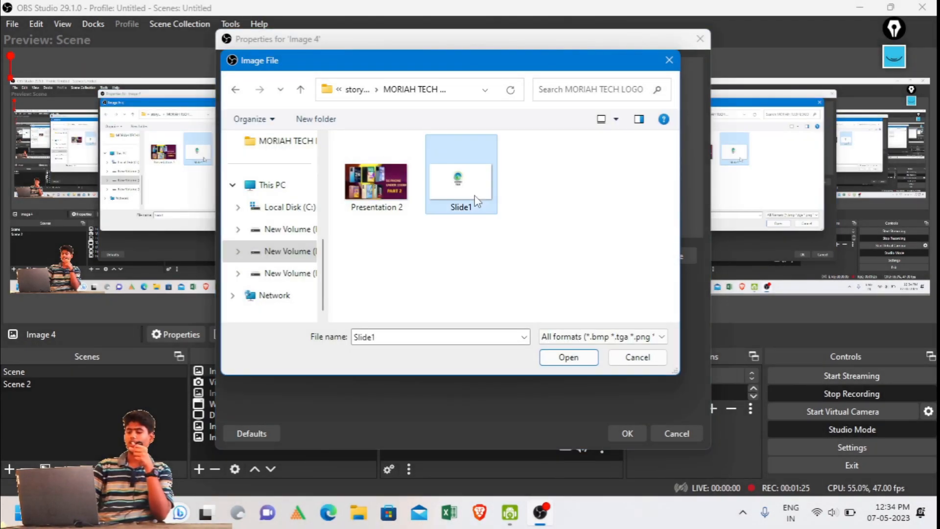
{"action": "left_click", "coordinate": [561, 358]}
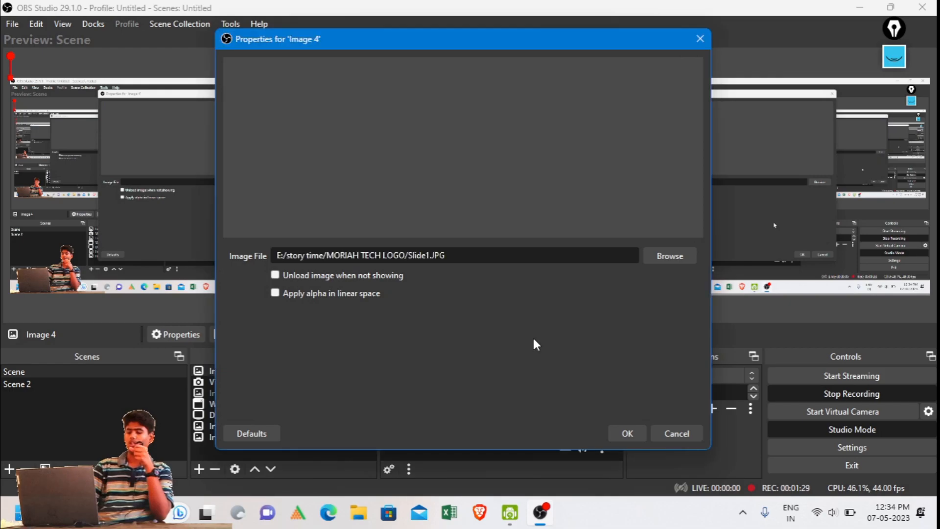
{"action": "left_click", "coordinate": [627, 434]}
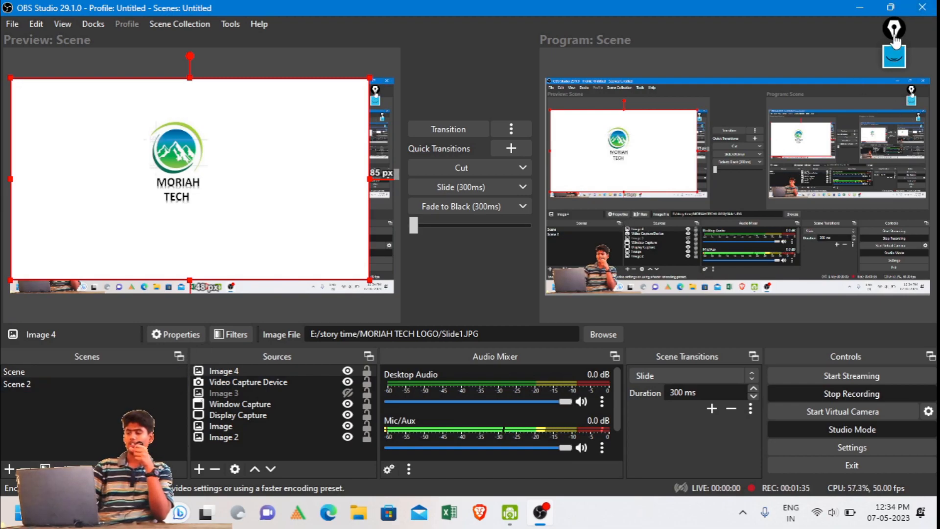
- Draw a yellow freehand box around Image 4 in the source list with the screen annotation pen, and return to pointer mode
{"action": "left_click", "coordinate": [893, 57]}
{"action": "left_click", "coordinate": [894, 119]}
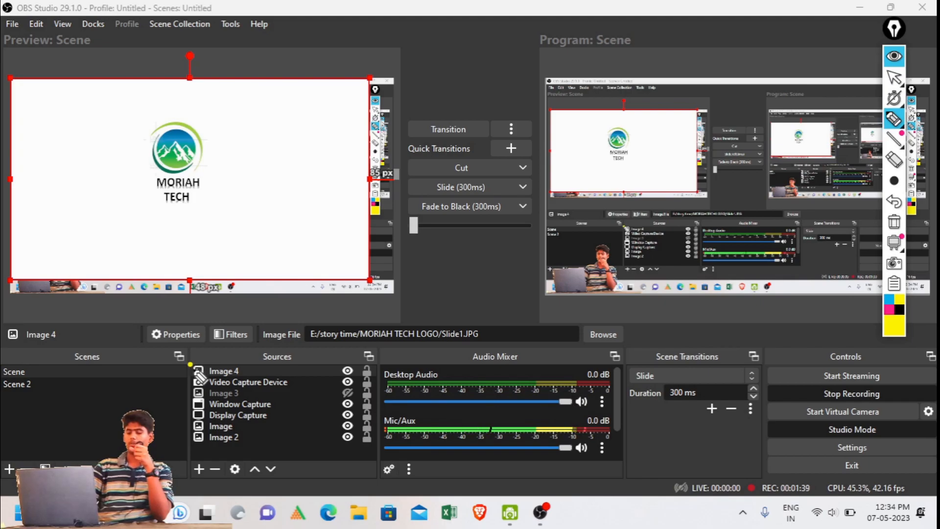
{"action": "mouse_move", "coordinate": [193, 365]}
{"action": "left_mouse_down"}
{"action": "mouse_move", "coordinate": [246, 358]}
{"action": "mouse_move", "coordinate": [254, 368]}
{"action": "mouse_move", "coordinate": [254, 381]}
{"action": "mouse_move", "coordinate": [195, 369]}
{"action": "left_mouse_up"}
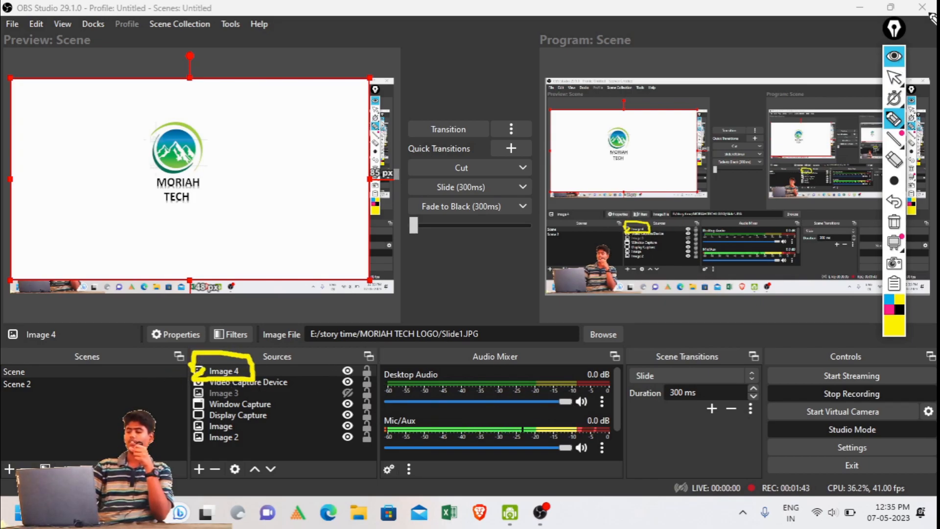
{"action": "left_click", "coordinate": [888, 84]}
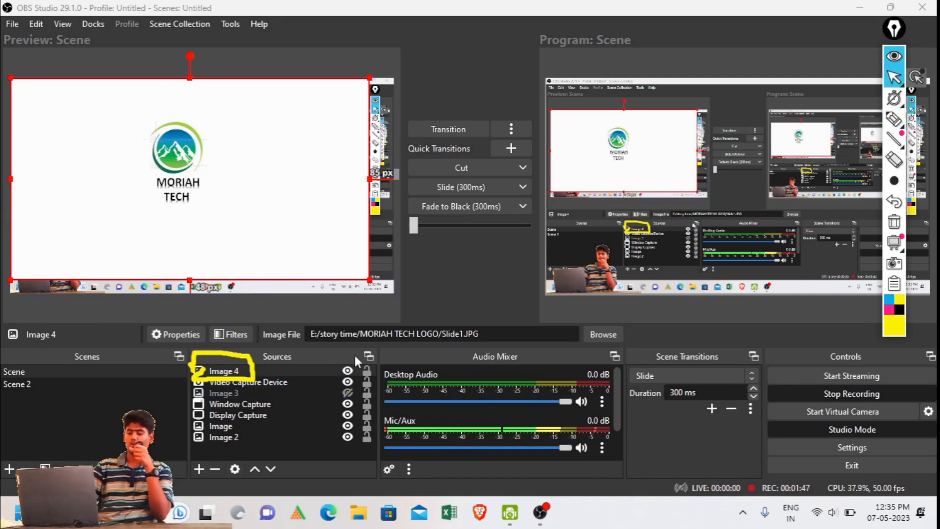
- Hide and re-show the Image 4 source, and transition the preview scene to the program output
{"action": "left_click", "coordinate": [347, 371]}
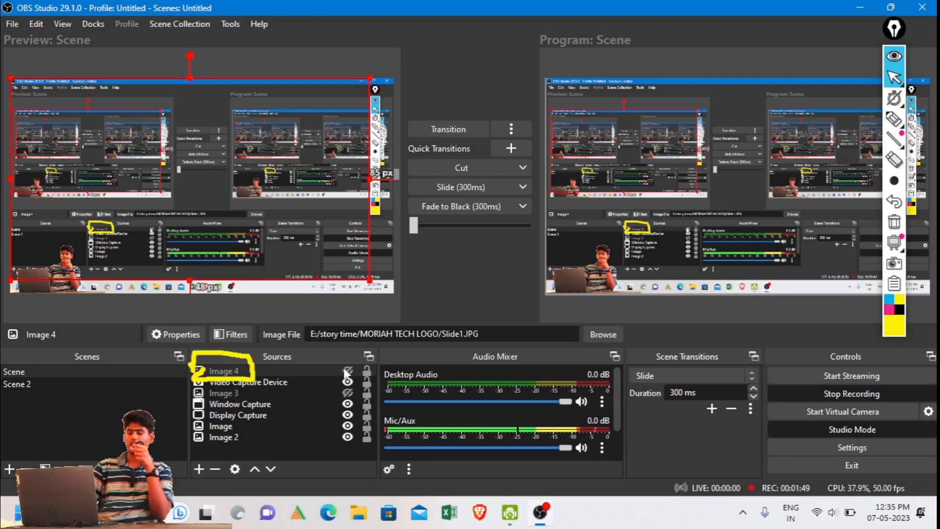
{"action": "left_click", "coordinate": [347, 372]}
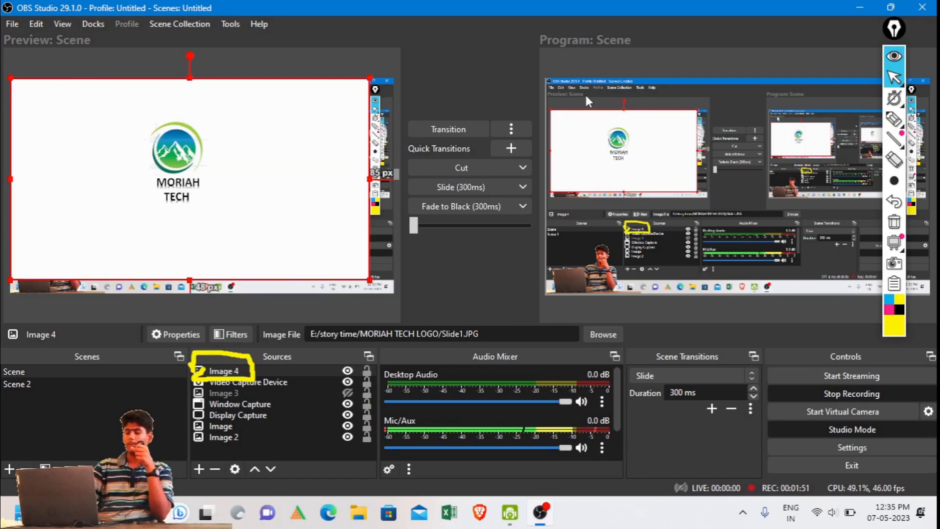
{"action": "left_click", "coordinate": [466, 131]}
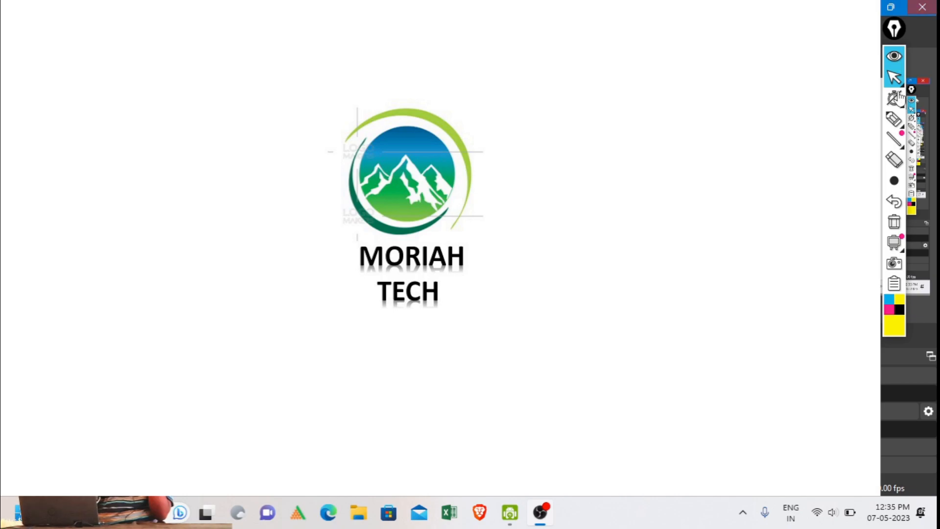
- Clear the screen annotations and transition the scene with Image 4 hidden to the program output
{"action": "left_click", "coordinate": [892, 221]}
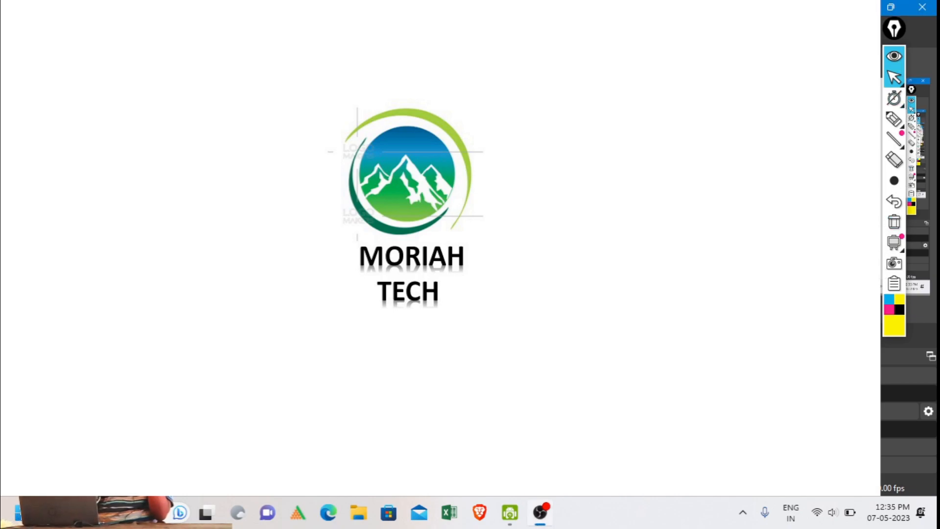
{"action": "left_click", "coordinate": [450, 133]}
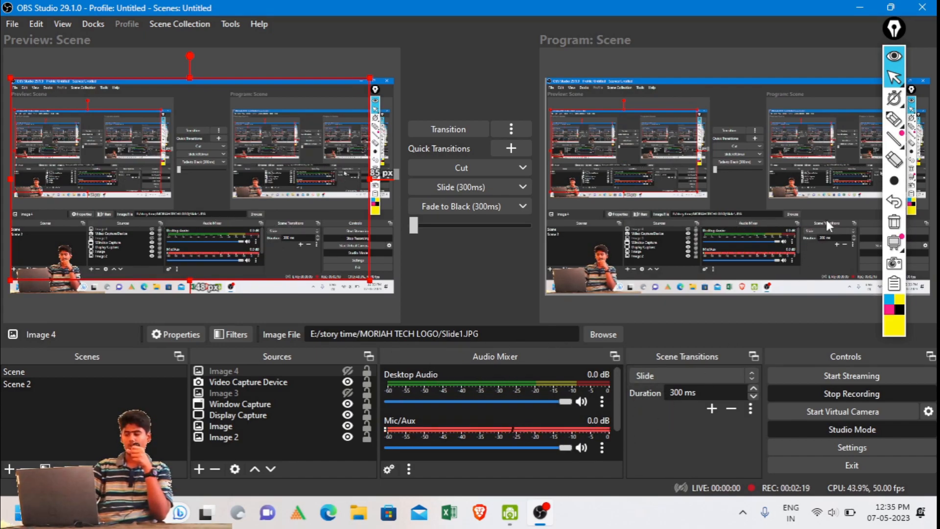
- Draw a yellow box around the Scene Transitions area, erase it, and return to pointer mode
{"action": "left_click", "coordinate": [894, 119]}
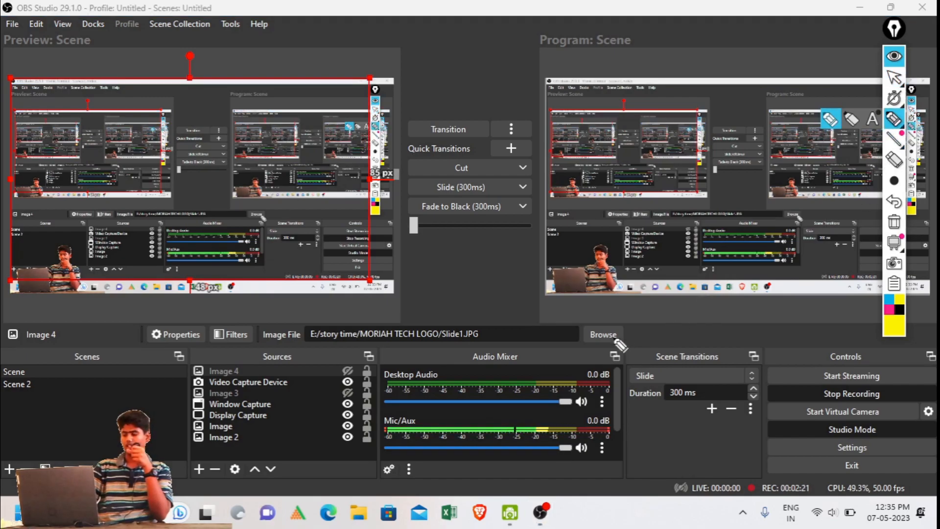
{"action": "mouse_move", "coordinate": [624, 382]}
{"action": "left_mouse_down"}
{"action": "mouse_move", "coordinate": [628, 348]}
{"action": "mouse_move", "coordinate": [764, 339]}
{"action": "mouse_move", "coordinate": [762, 435]}
{"action": "mouse_move", "coordinate": [628, 437]}
{"action": "mouse_move", "coordinate": [633, 380]}
{"action": "left_mouse_up"}
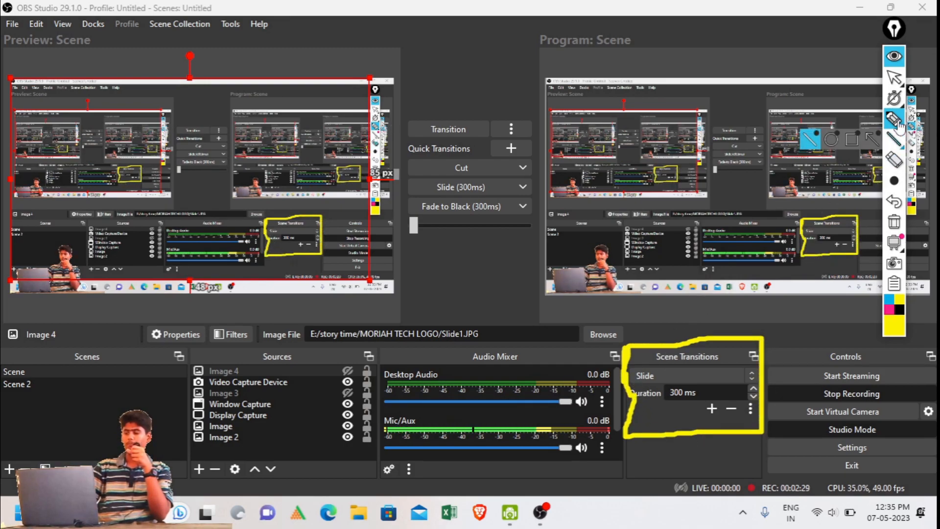
{"action": "left_click", "coordinate": [894, 225]}
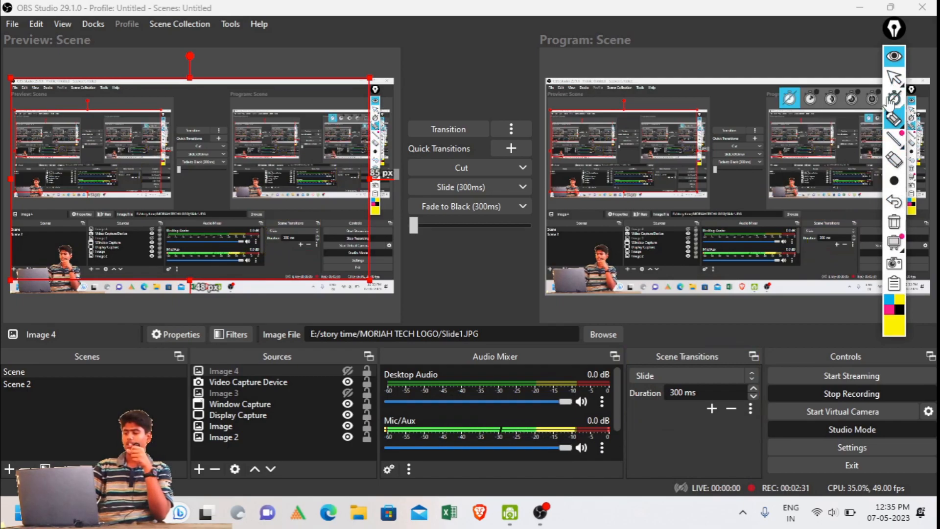
{"action": "left_click", "coordinate": [895, 77]}
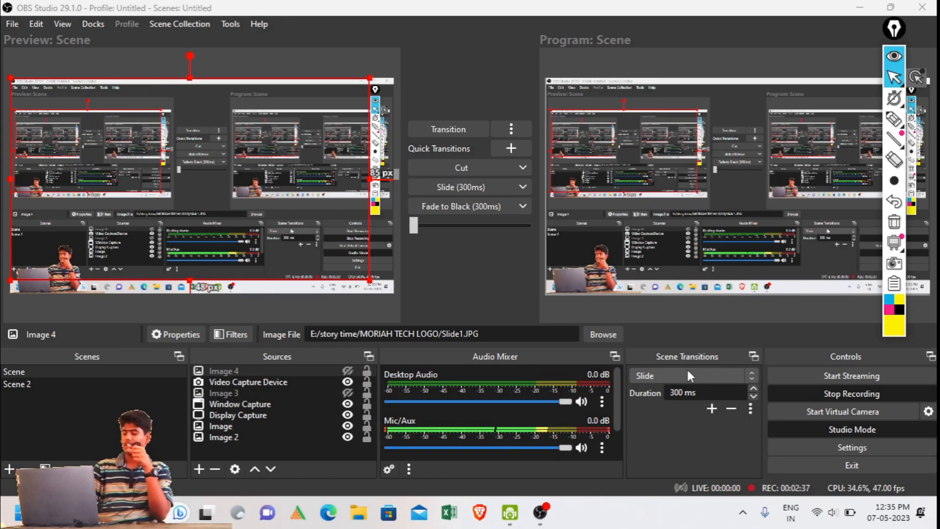
- Set the scene transition to Fade
{"action": "left_click", "coordinate": [637, 374]}
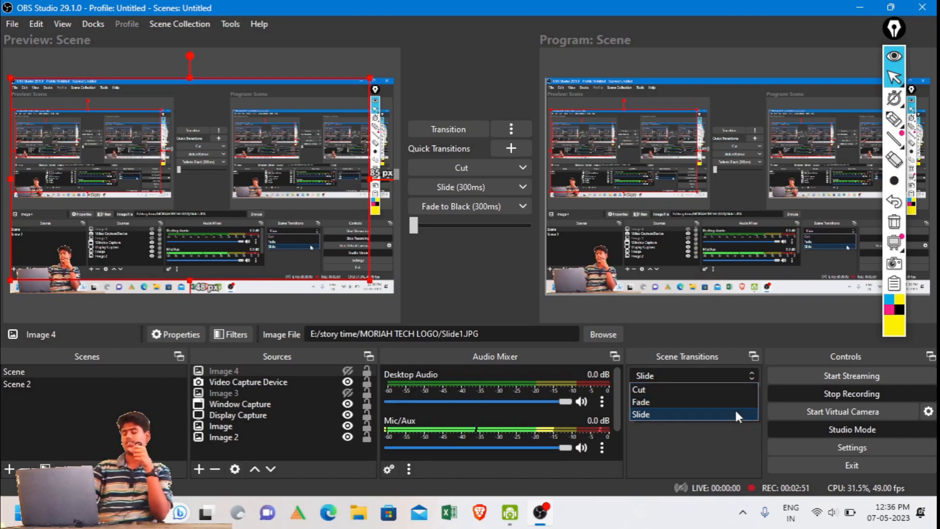
{"action": "left_click", "coordinate": [662, 401]}
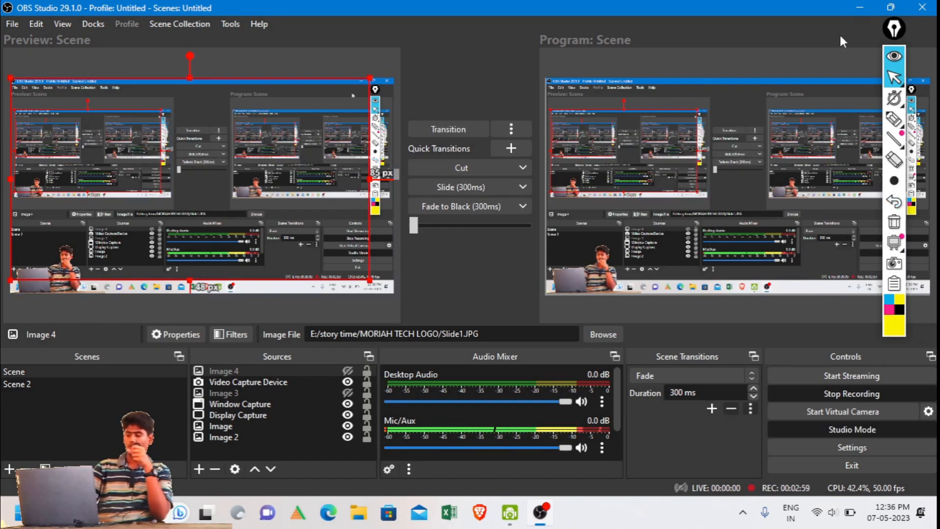
- Circle the control for adding scene transitions in yellow with the annotation pen, and return to pointer mode
{"action": "left_click", "coordinate": [895, 119]}
{"action": "mouse_move", "coordinate": [708, 405]}
{"action": "left_mouse_down"}
{"action": "mouse_move", "coordinate": [698, 422]}
{"action": "mouse_move", "coordinate": [734, 391]}
{"action": "mouse_move", "coordinate": [720, 430]}
{"action": "mouse_move", "coordinate": [700, 425]}
{"action": "left_mouse_up"}
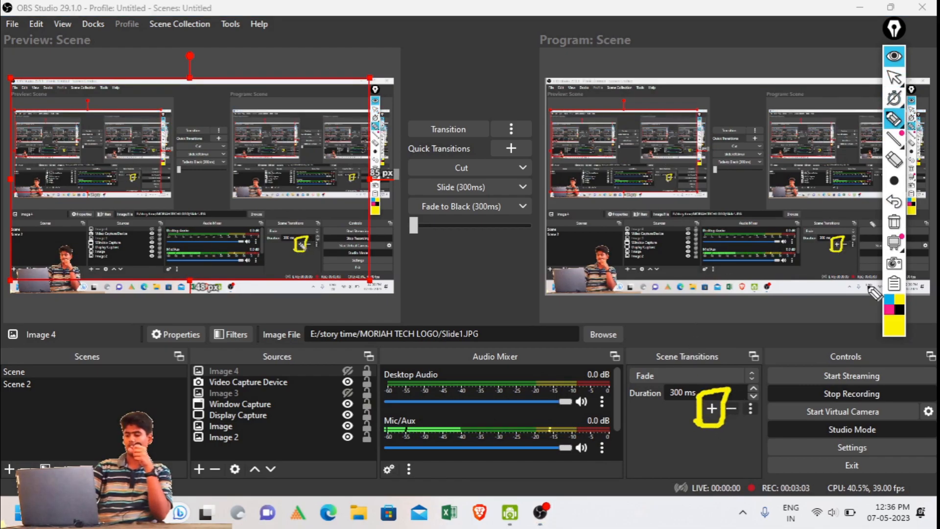
{"action": "left_click", "coordinate": [895, 77]}
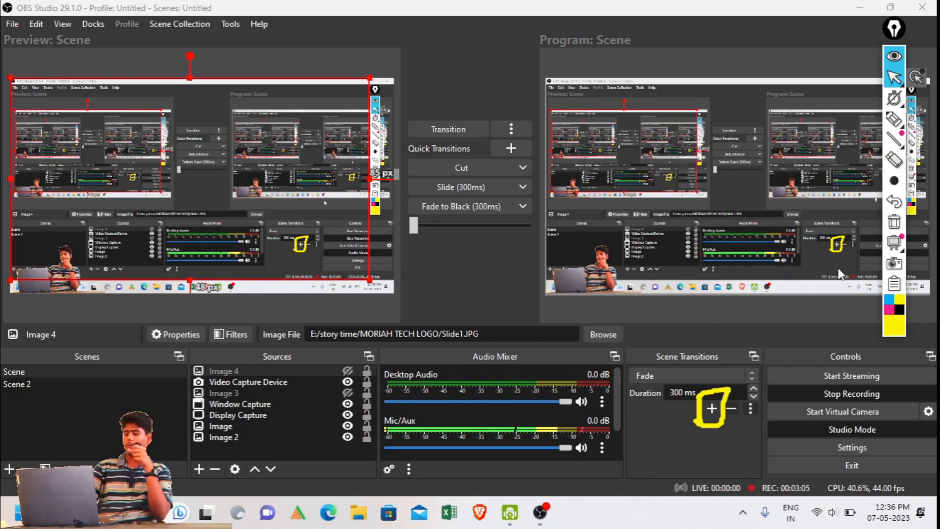
- Add a Swipe scene transition, keeping the name Swipe
{"action": "left_click", "coordinate": [713, 408]}
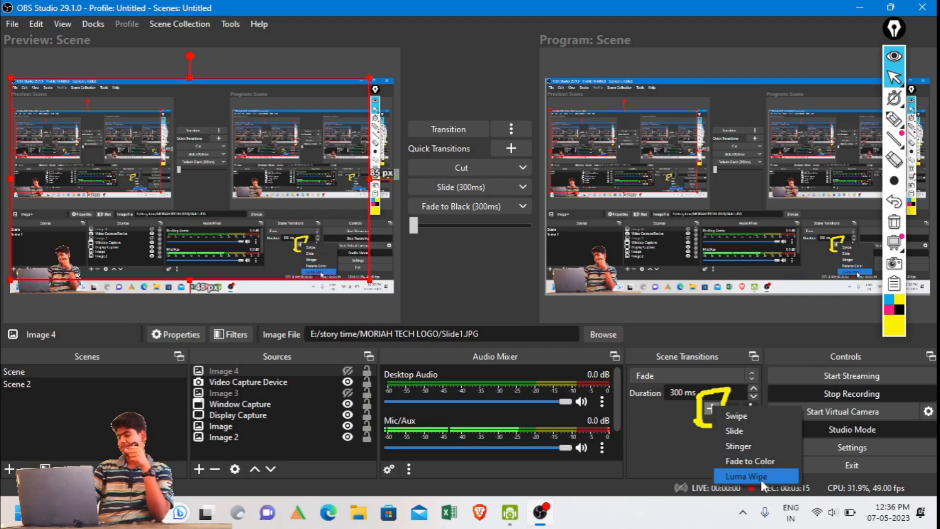
{"action": "left_click", "coordinate": [758, 421]}
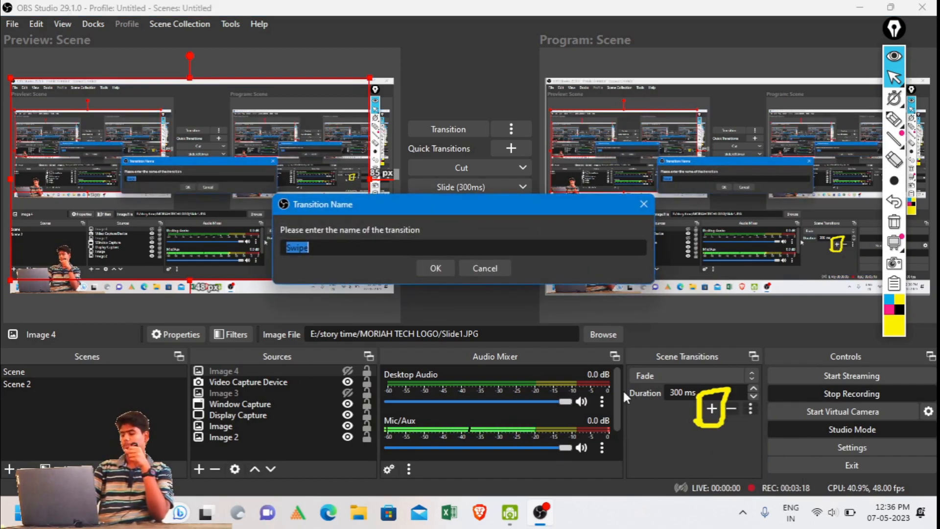
{"action": "left_click", "coordinate": [439, 264]}
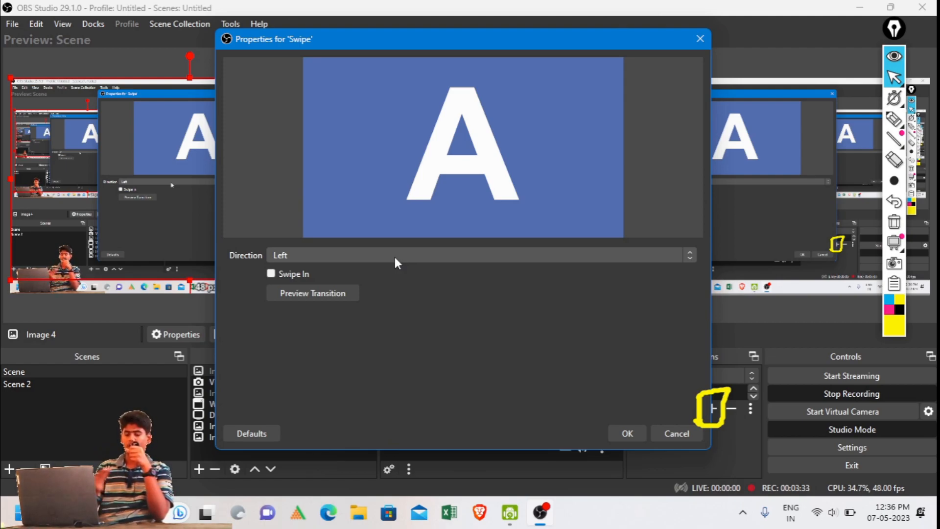
- Try the Down and Up directions for the Swipe transition, previewing the effect of each
{"action": "left_click", "coordinate": [395, 255]}
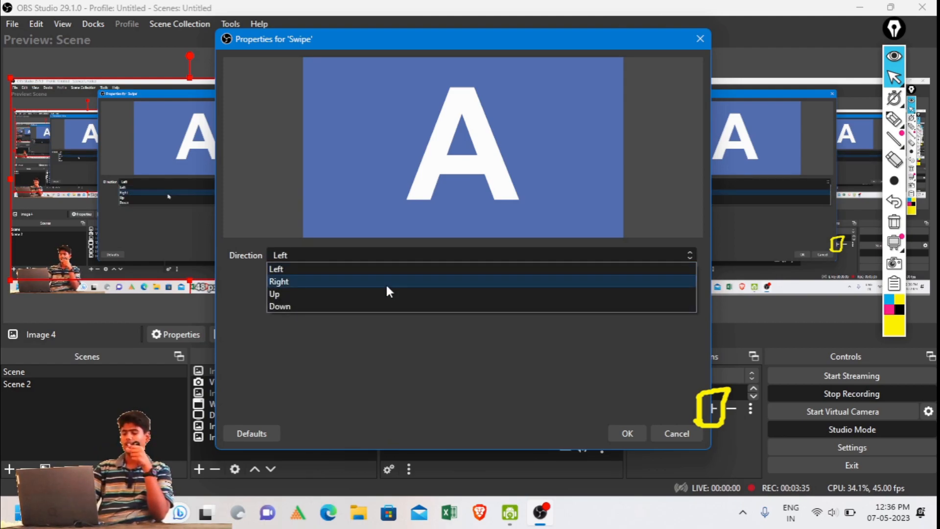
{"action": "left_click", "coordinate": [377, 305]}
{"action": "left_click", "coordinate": [308, 293]}
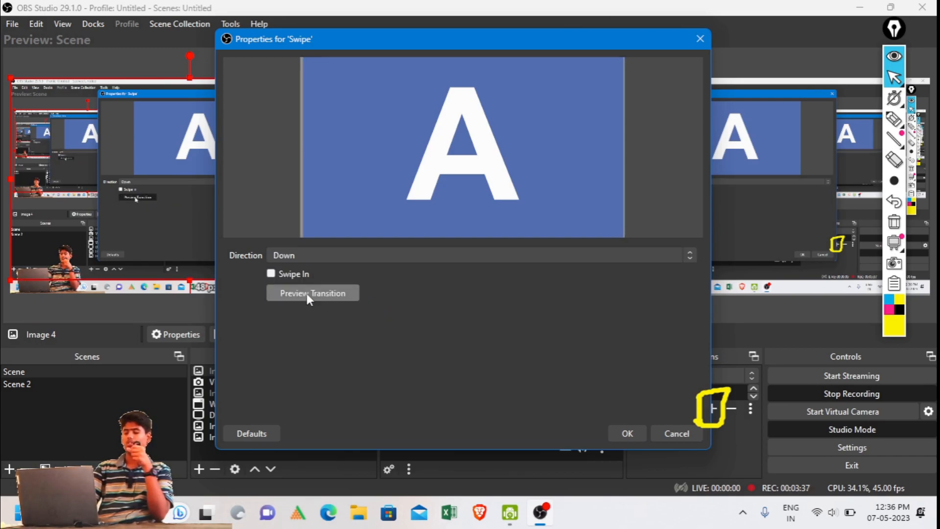
{"action": "left_click", "coordinate": [342, 256]}
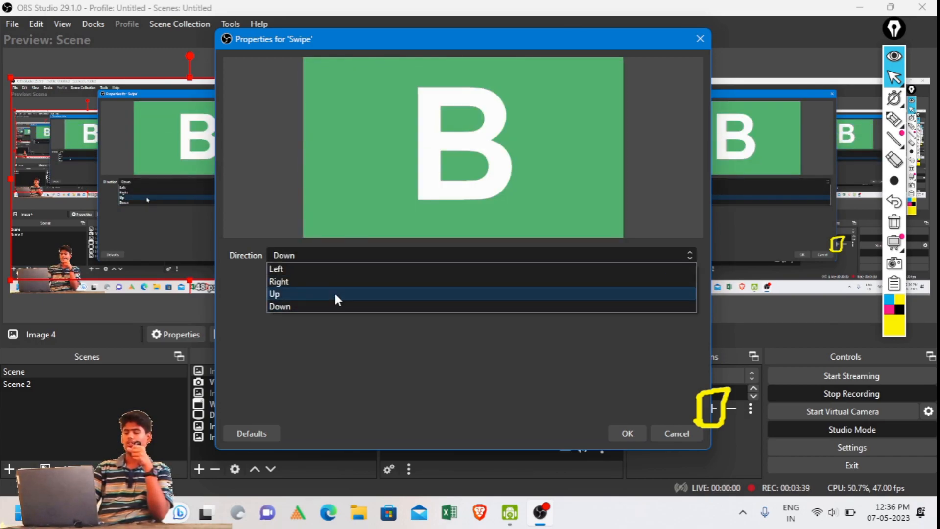
{"action": "left_click", "coordinate": [335, 297]}
{"action": "left_click", "coordinate": [335, 293]}
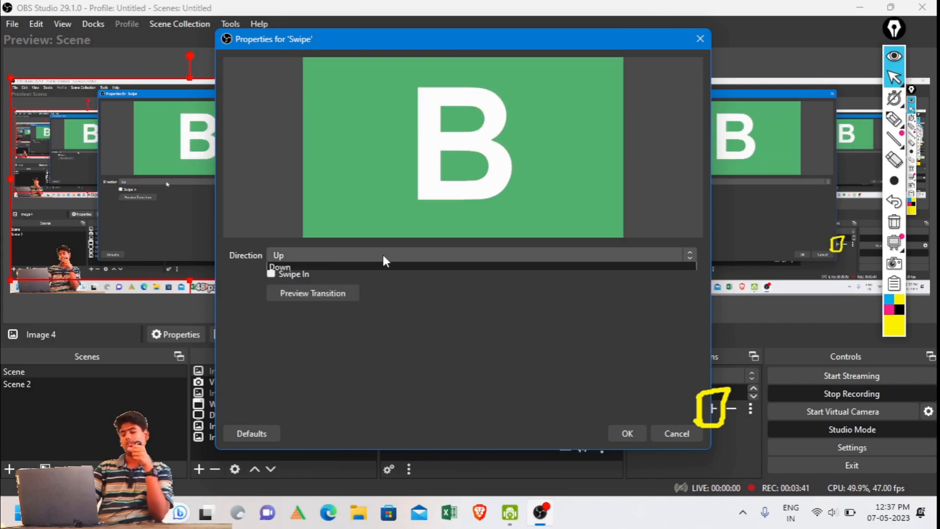
- Set the Swipe transition's direction to Right and preview it
{"action": "left_click", "coordinate": [383, 255]}
{"action": "left_click", "coordinate": [308, 292]}
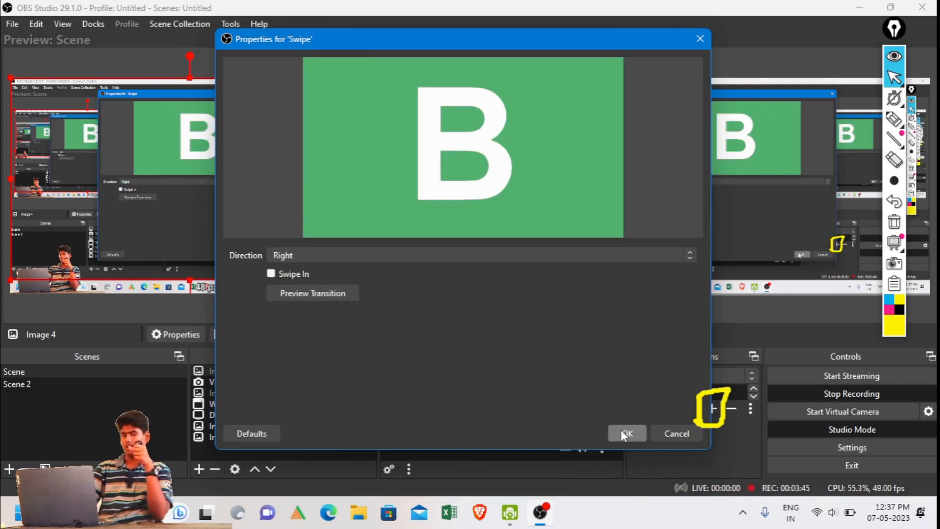
- Accept the Swipe transition's properties and clear the yellow annotation from the screen
{"action": "left_click", "coordinate": [629, 433]}
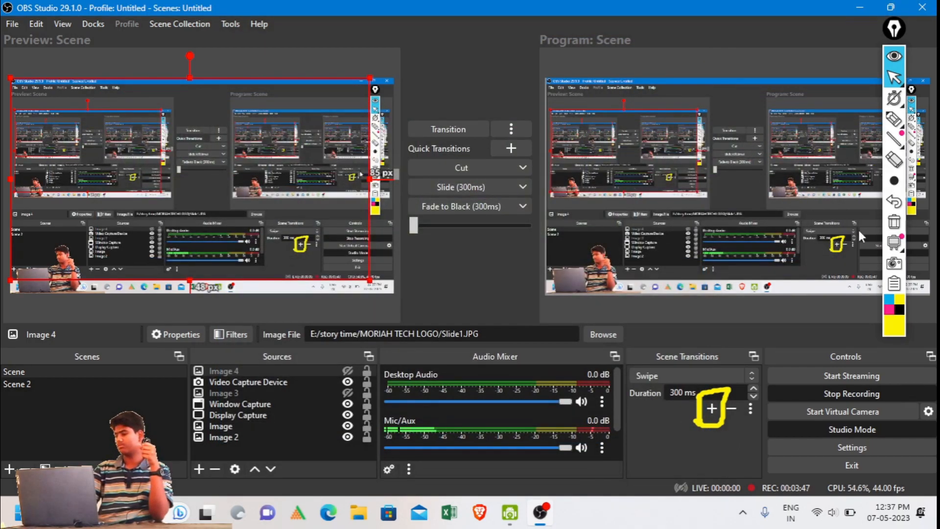
{"action": "left_click", "coordinate": [894, 224]}
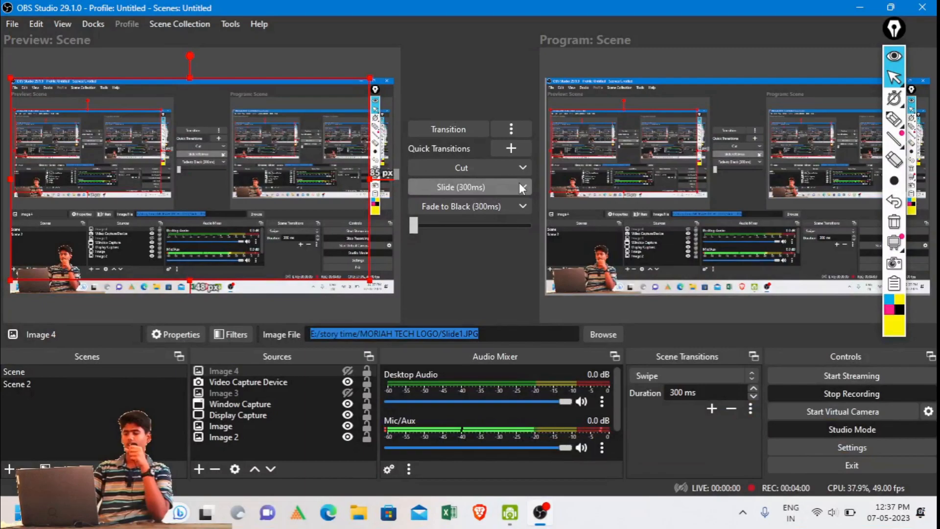
- Change the Slide quick transition to Swipe
{"action": "left_click", "coordinate": [520, 183]}
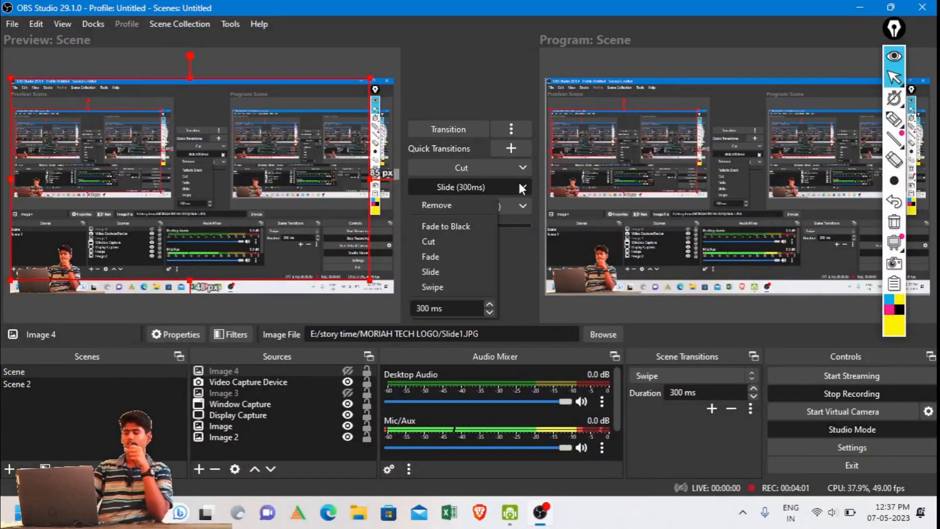
{"action": "left_click", "coordinate": [448, 288]}
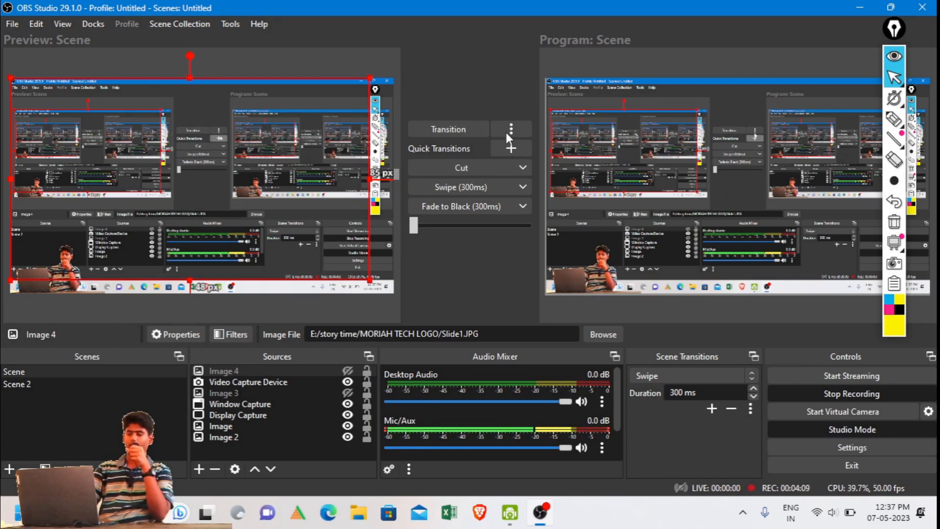
- Show Image 4 in the preview, run the manual transition into the program and back, and hide Image 4 again
{"action": "left_click", "coordinate": [347, 371]}
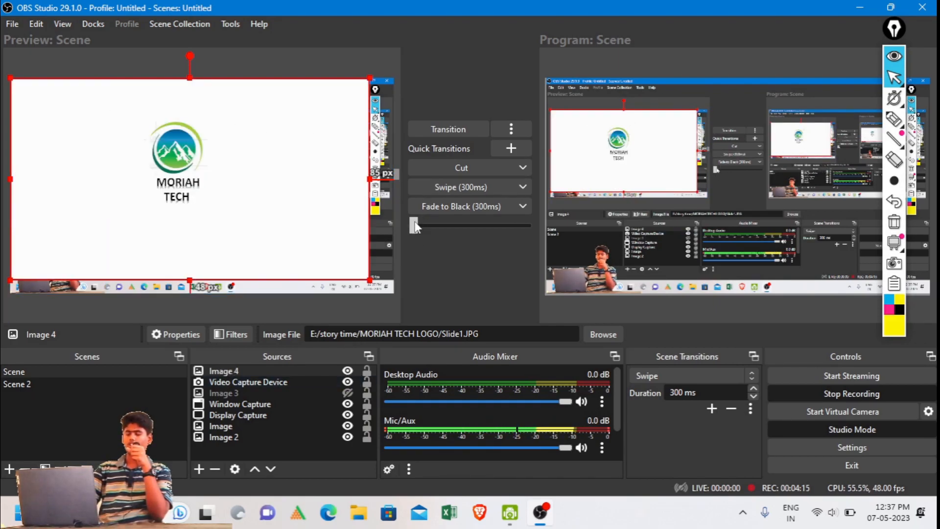
{"action": "left_click_drag", "start_coordinate": [417, 227], "coordinate": [461, 228]}
{"action": "left_click_drag", "start_coordinate": [657, 227], "coordinate": [716, 228]}
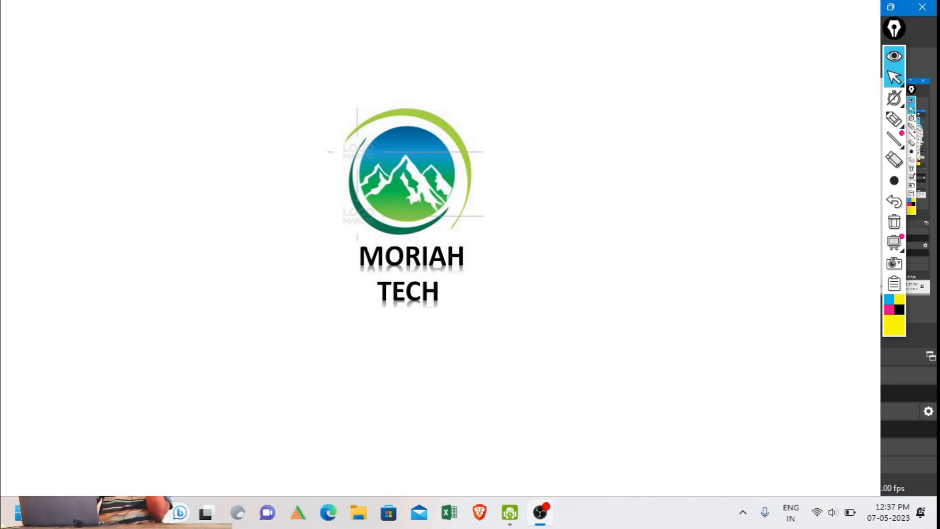
{"action": "left_click_drag", "start_coordinate": [521, 228], "coordinate": [470, 229]}
{"action": "left_click_drag", "start_coordinate": [674, 225], "coordinate": [617, 229]}
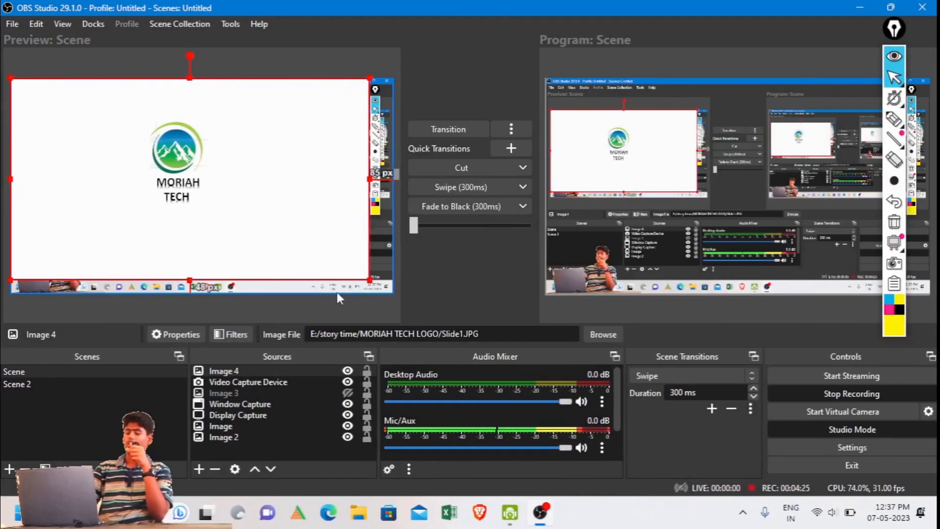
{"action": "left_click", "coordinate": [348, 371]}
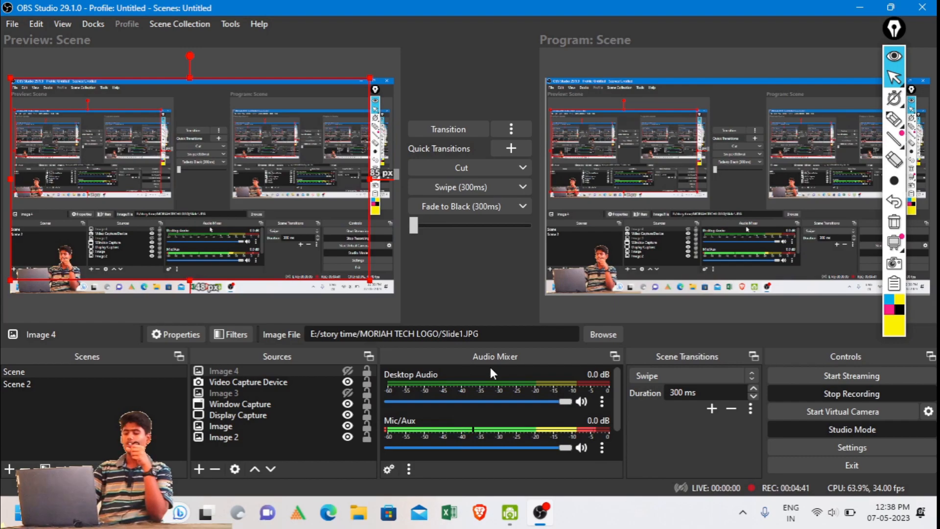
- Look through the audio mixer channels and examine the device choices in the Desktop Audio properties without changing them
{"action": "scroll", "coordinate": [495, 392], "scroll_direction": "down", "scroll_amount": 2}
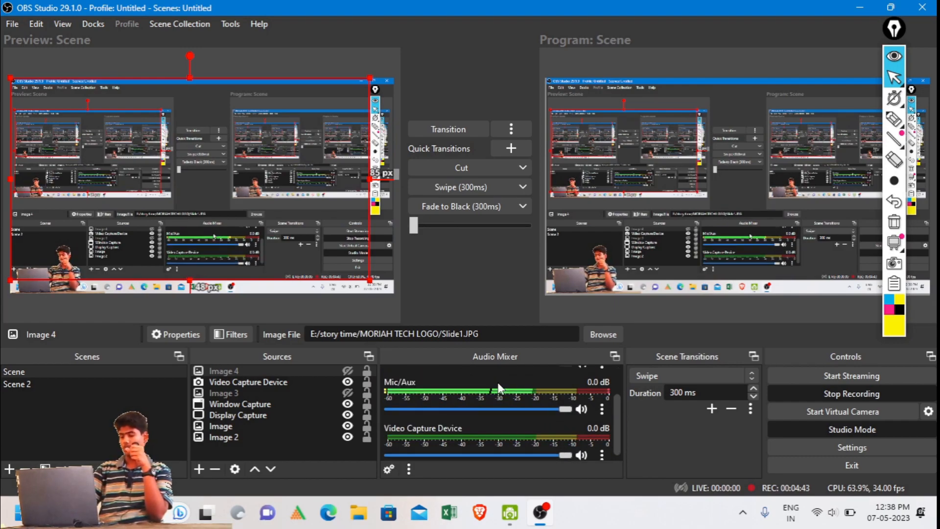
{"action": "scroll", "coordinate": [536, 434], "scroll_direction": "up", "scroll_amount": 2}
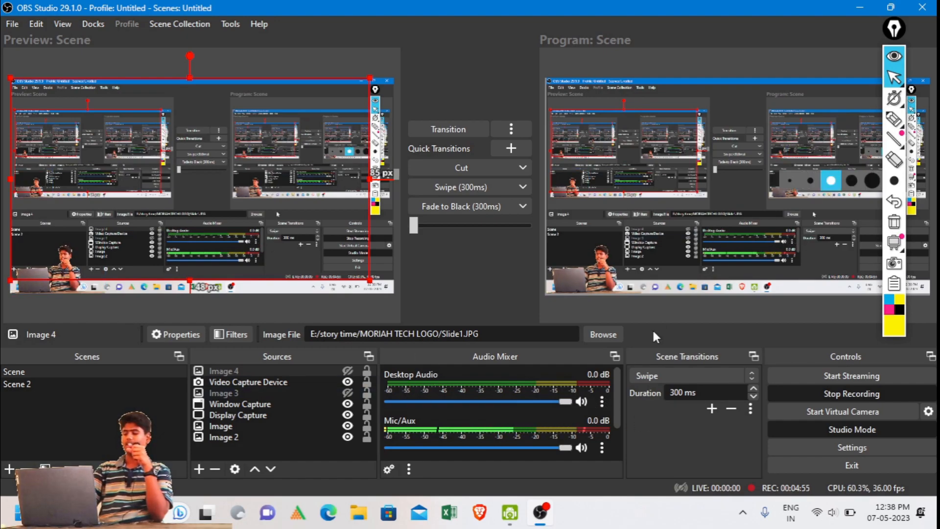
{"action": "left_click", "coordinate": [602, 401]}
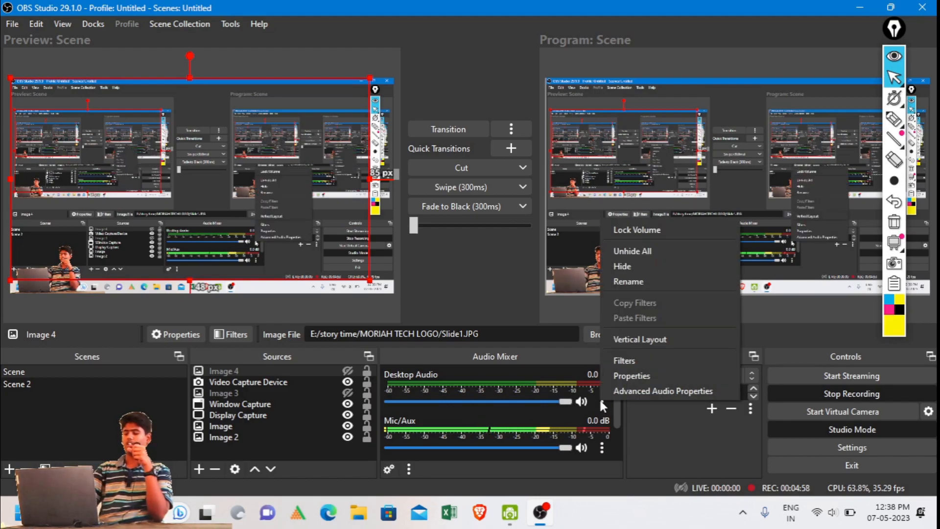
{"action": "left_click", "coordinate": [664, 374]}
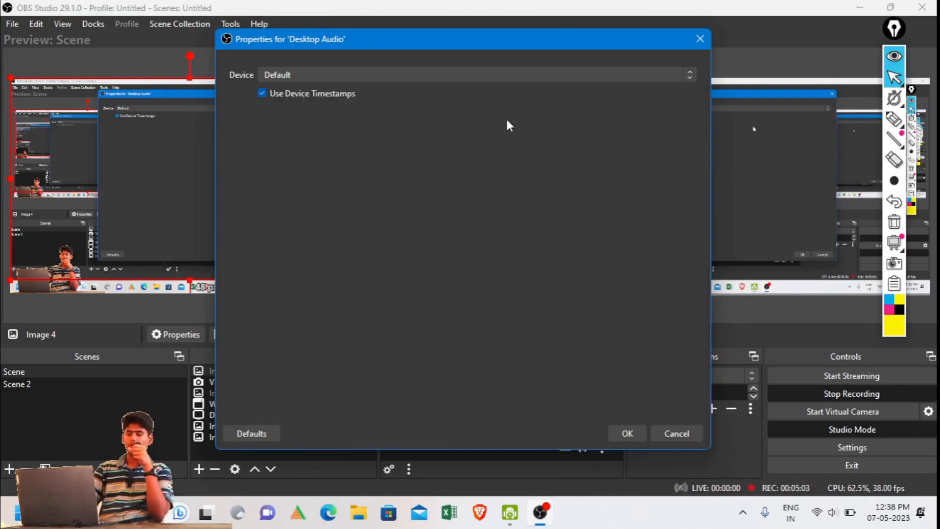
{"action": "left_click", "coordinate": [537, 75]}
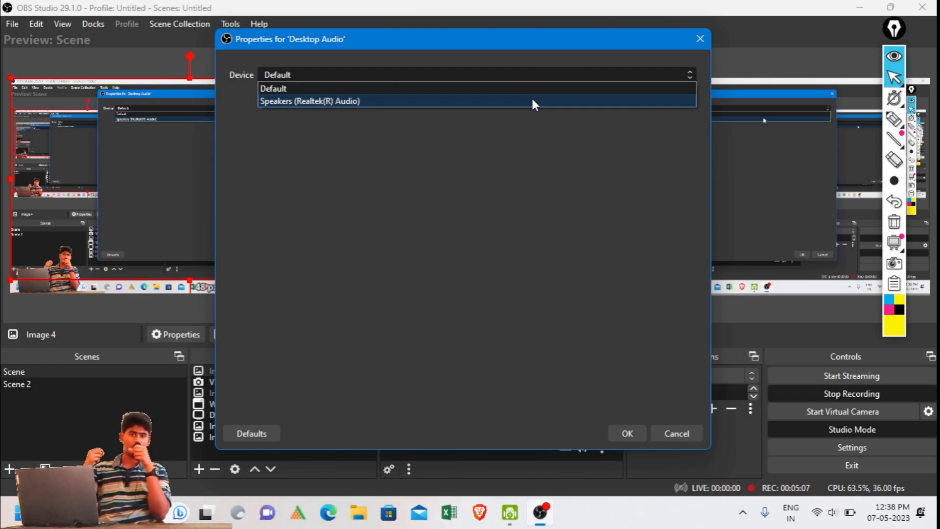
{"action": "left_click", "coordinate": [333, 212]}
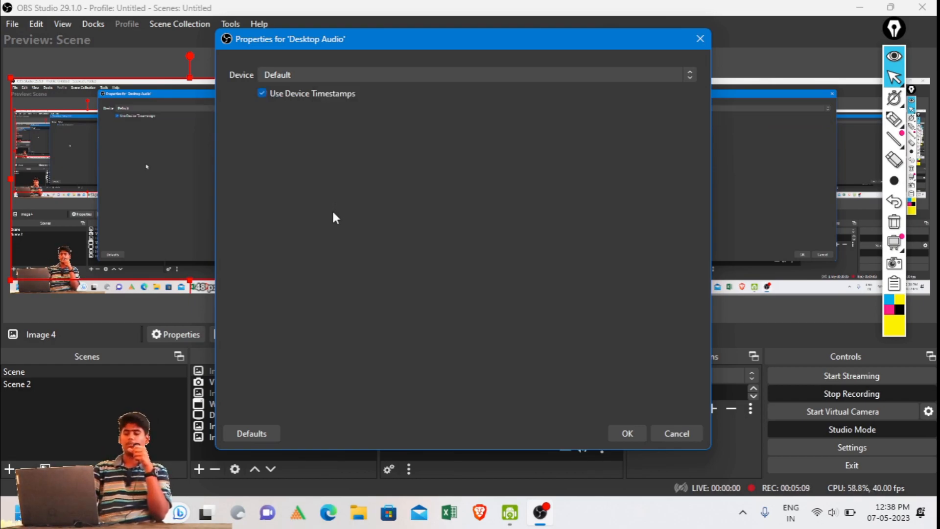
{"action": "left_click", "coordinate": [702, 44]}
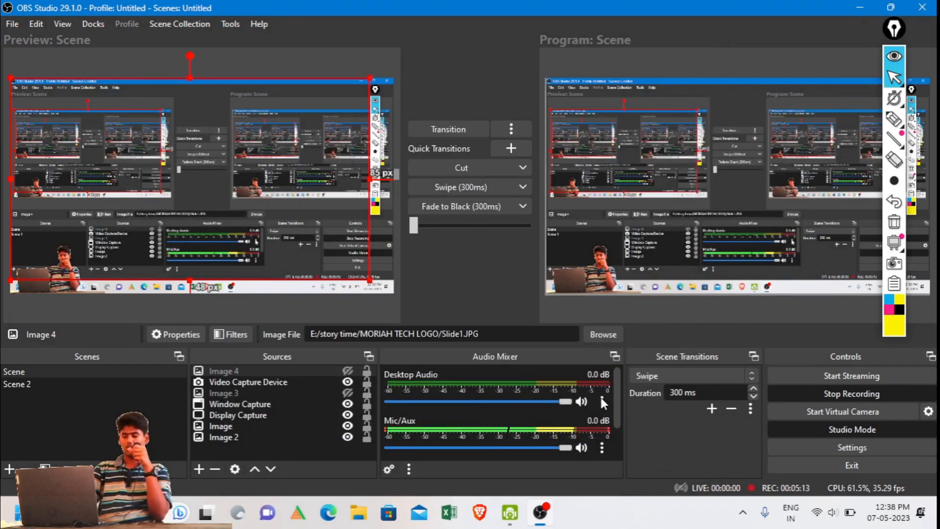
- Open the Advanced Audio Properties and display the source volumes as percentages
{"action": "left_click", "coordinate": [602, 402]}
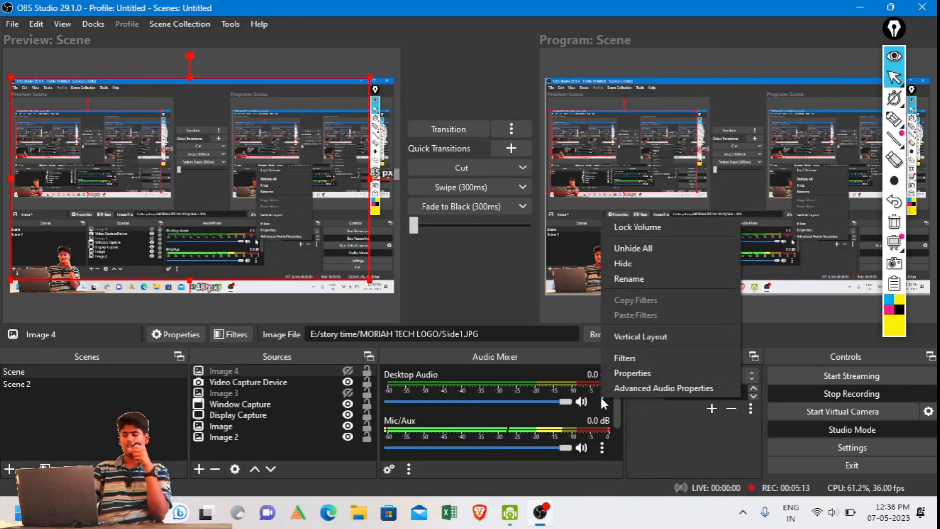
{"action": "left_click", "coordinate": [627, 388]}
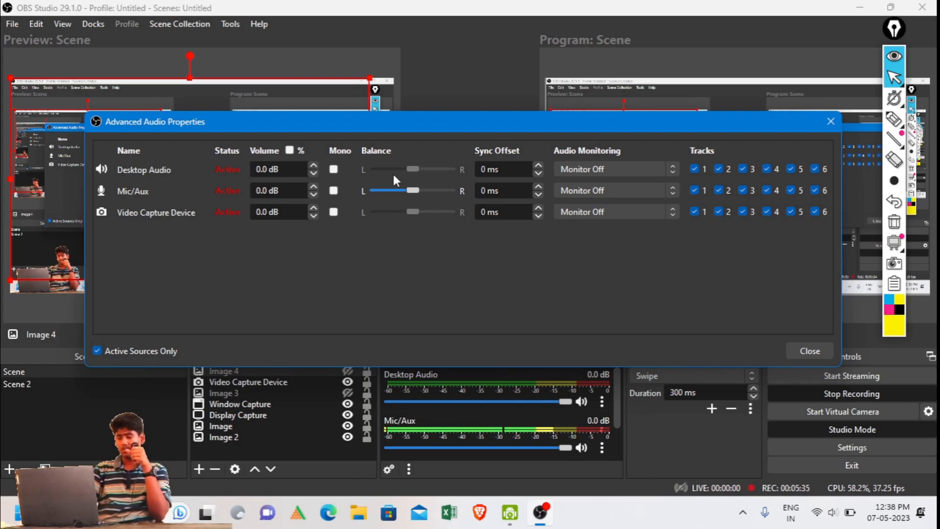
{"action": "left_click", "coordinate": [290, 151]}
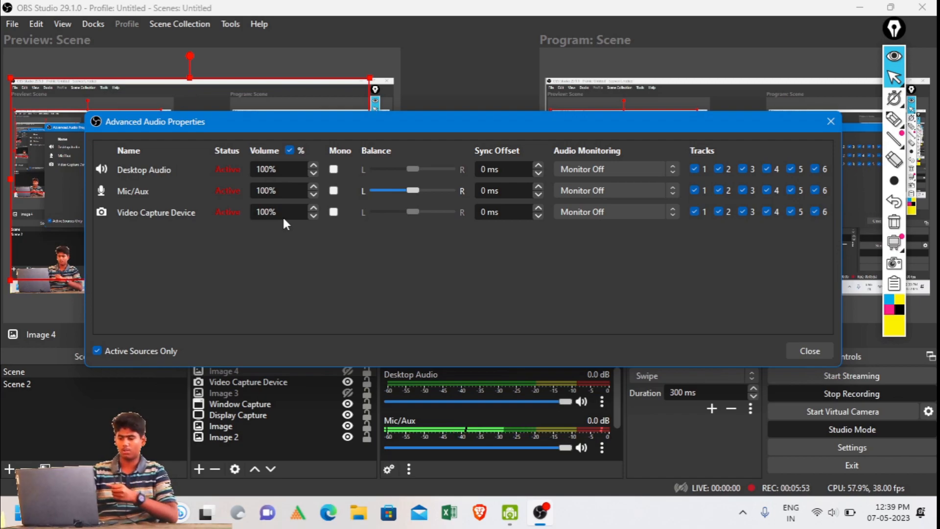
- Try Mic/Aux volumes of 10% and 1050%, restore the volume to 100%, and close the Advanced Audio Properties
{"action": "key", "text": "BackSpace"}
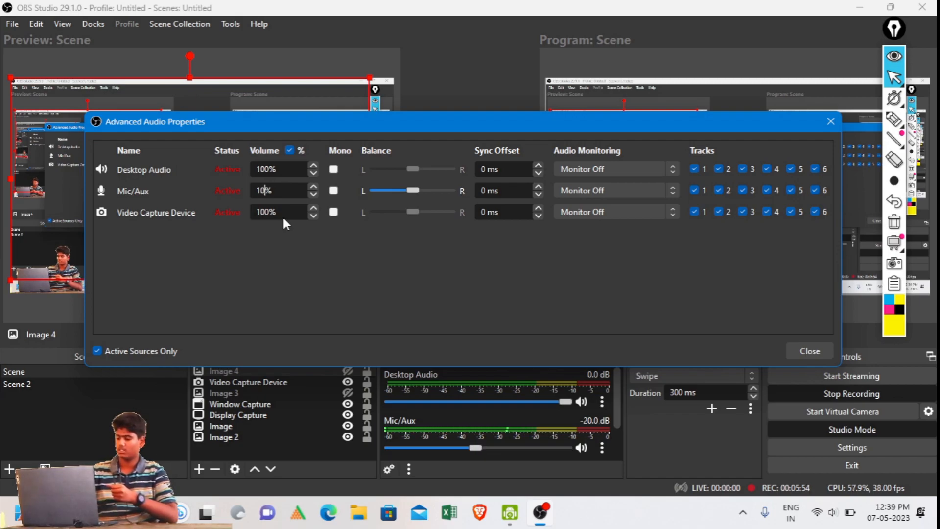
{"action": "type", "text": "50"}
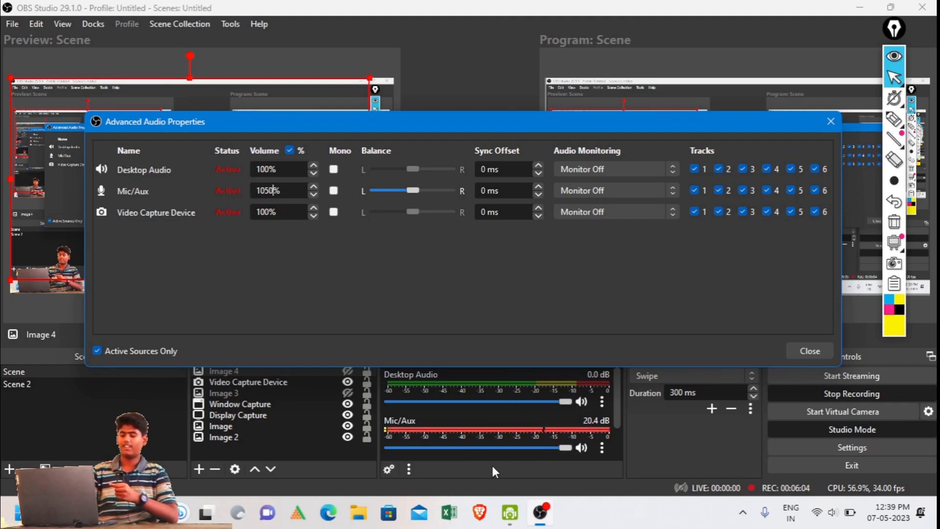
{"action": "key", "text": "BackSpace"}
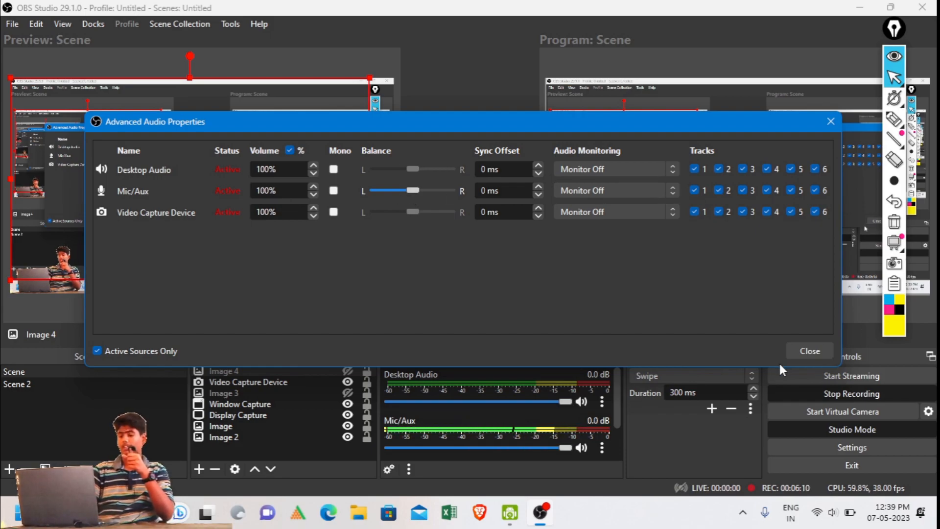
{"action": "left_click", "coordinate": [809, 350]}
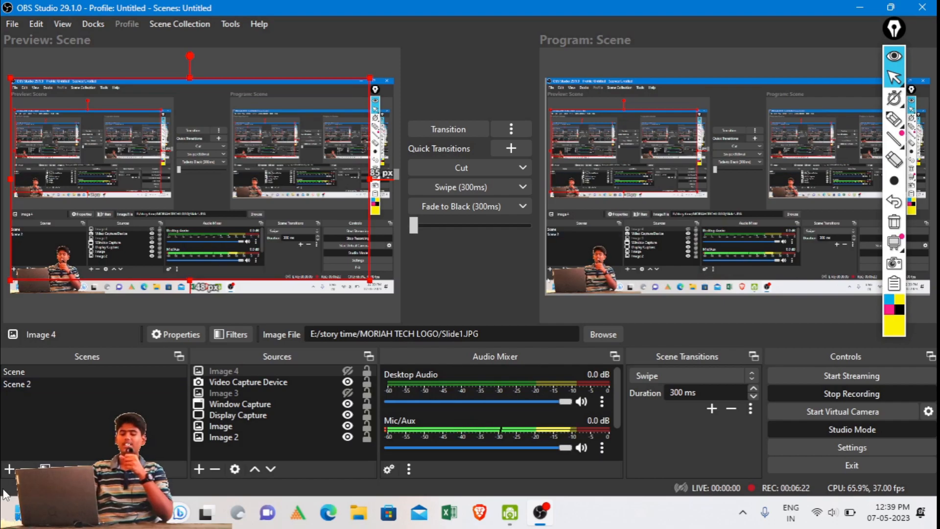
- Add a new scene, keeping the name Scene 3
{"action": "left_click", "coordinate": [8, 469]}
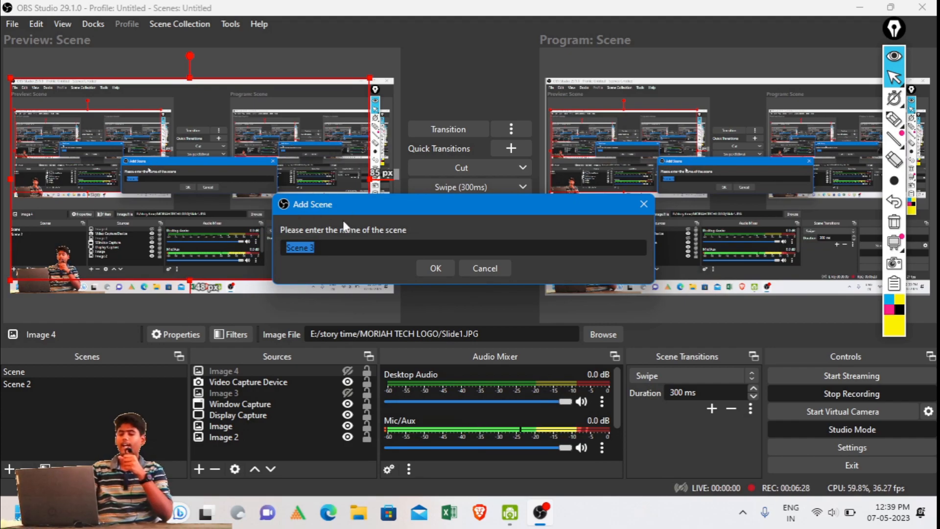
{"action": "left_click", "coordinate": [434, 269]}
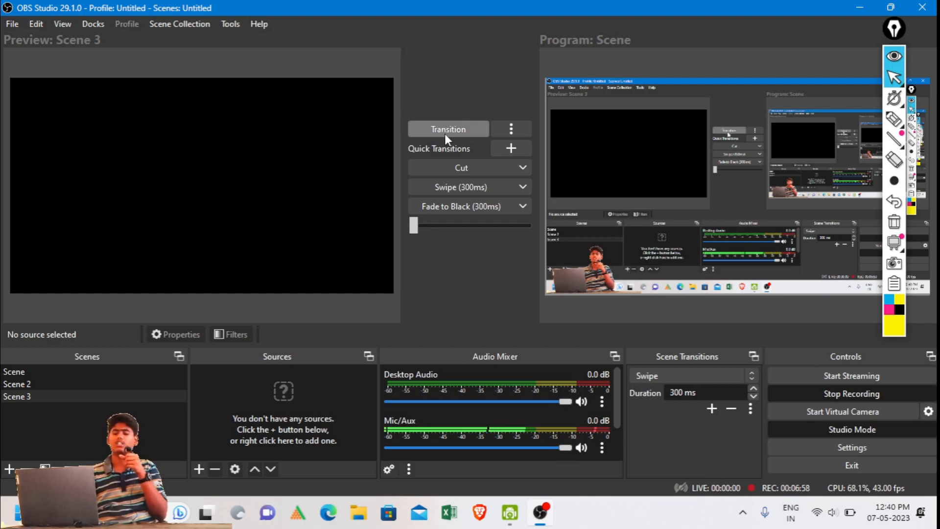
- Switch the preview back to the scene named Scene and open the list of source types that can be added
{"action": "left_click", "coordinate": [139, 377]}
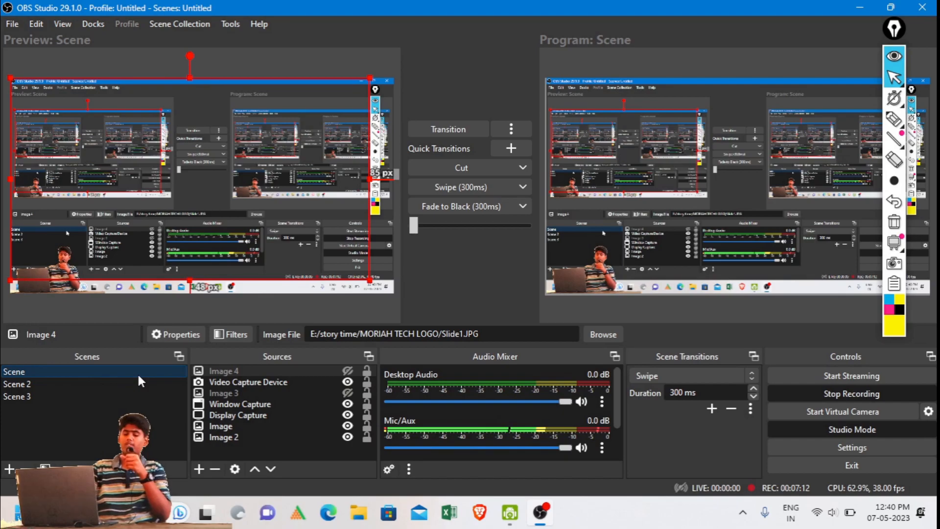
{"action": "left_click", "coordinate": [199, 469]}
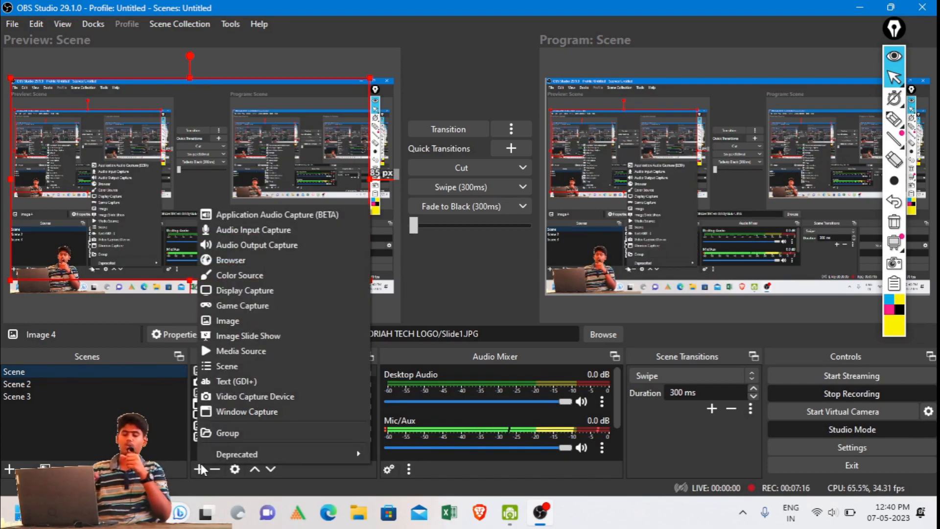